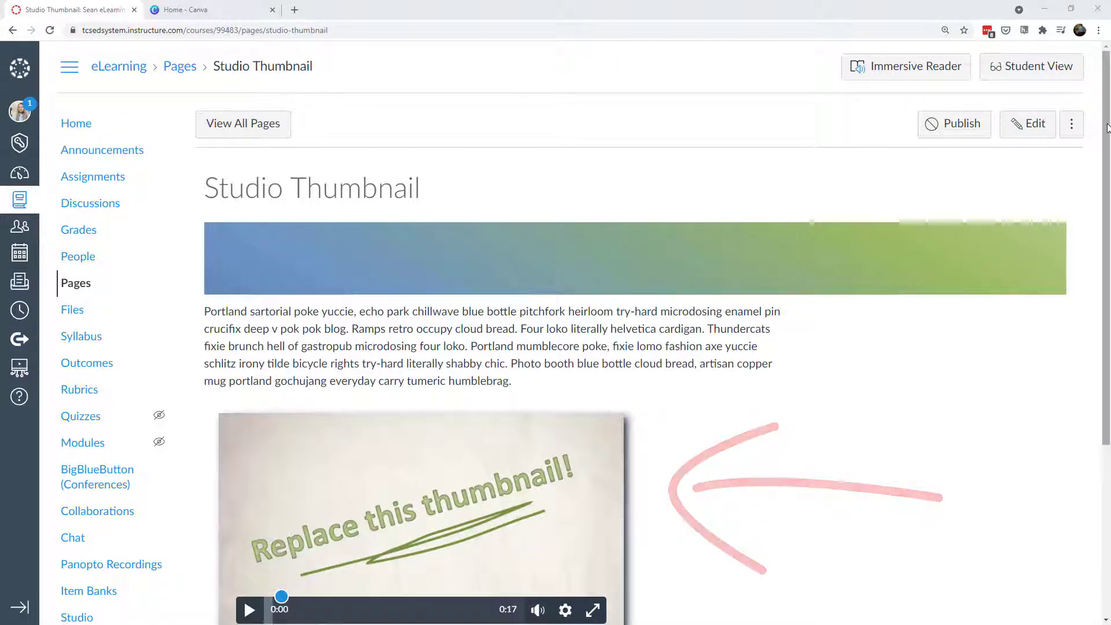
Scroll the Canvas Studio Thumbnail page down to the 'Replace this thumbnail!' placeholder video.
{"action": "left_click_drag", "start_coordinate": [1107, 128], "coordinate": [1109, 226]}
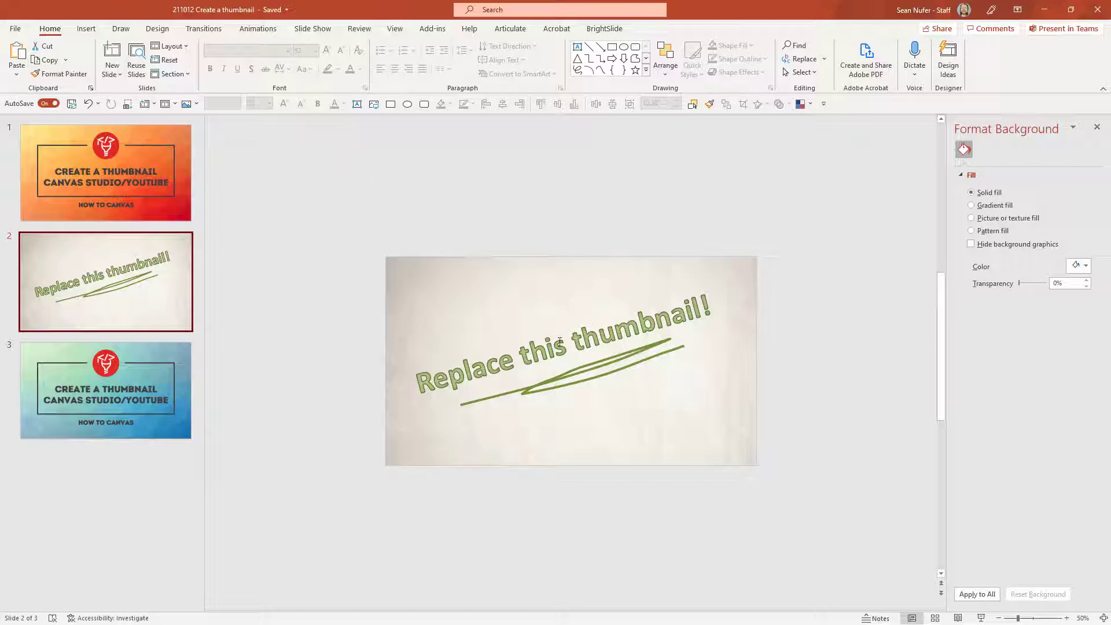
Bring up slide 3 and display the presentation's Design theme options.
{"action": "left_click", "coordinate": [81, 386]}
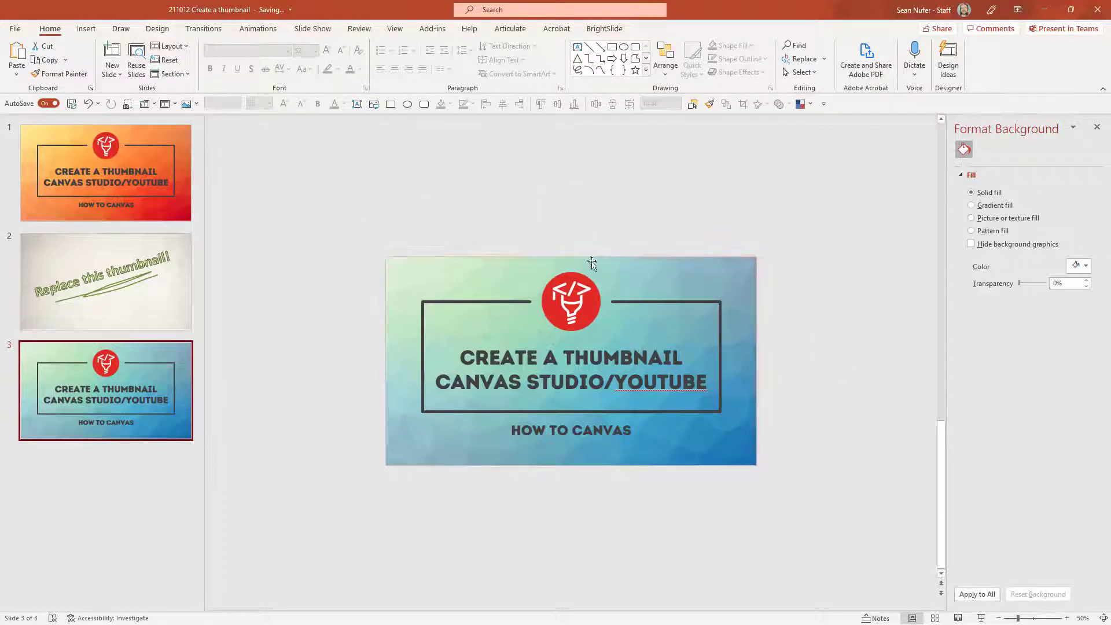
{"action": "left_click", "coordinate": [157, 29]}
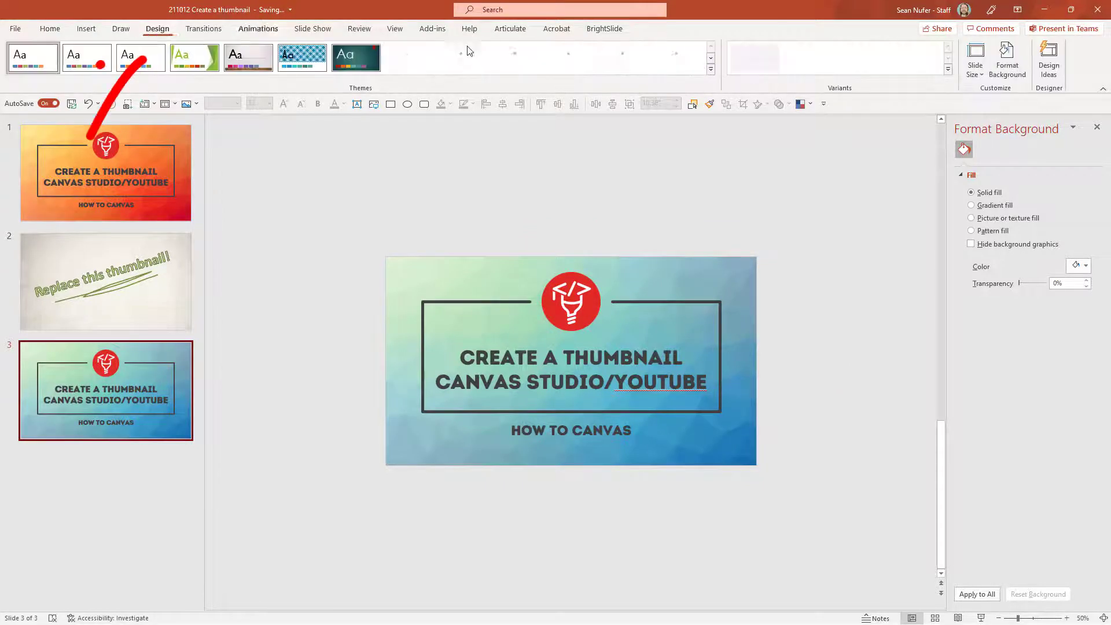
Leave the slide size unchanged and delete the logo, title, subtitle and gradient image from slide 3.
{"action": "left_click", "coordinate": [976, 63]}
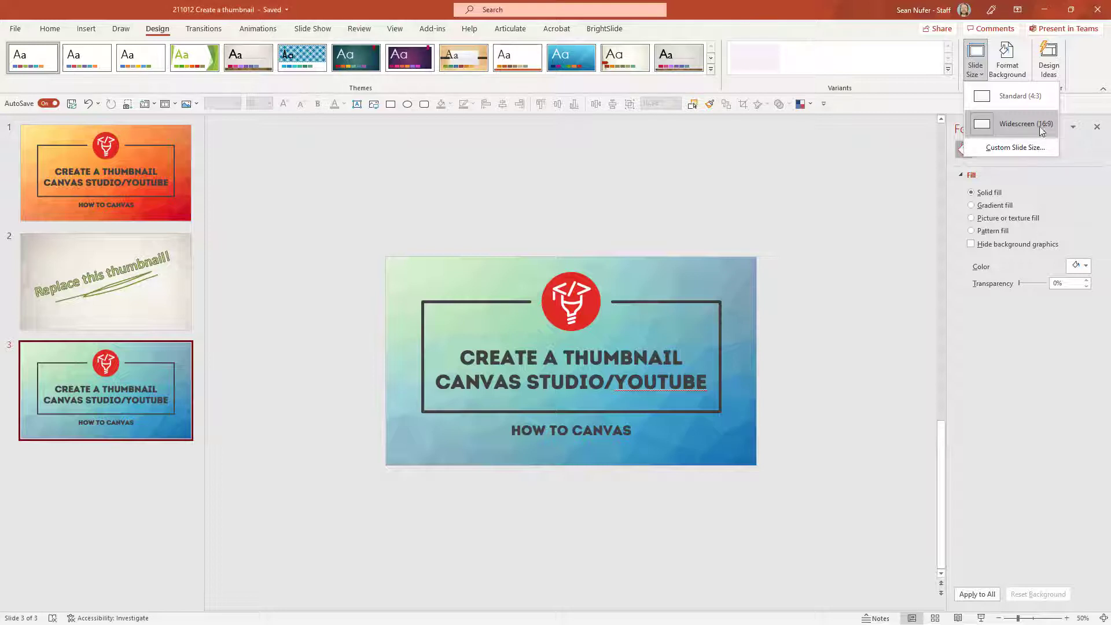
{"action": "left_click", "coordinate": [866, 173]}
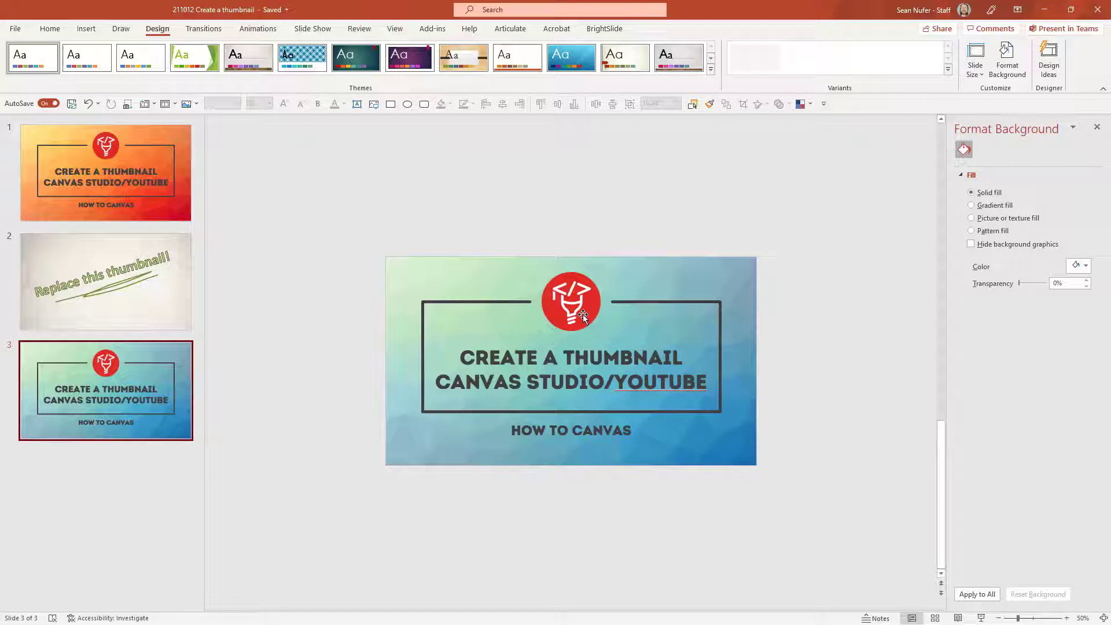
{"action": "left_click", "coordinate": [567, 304]}
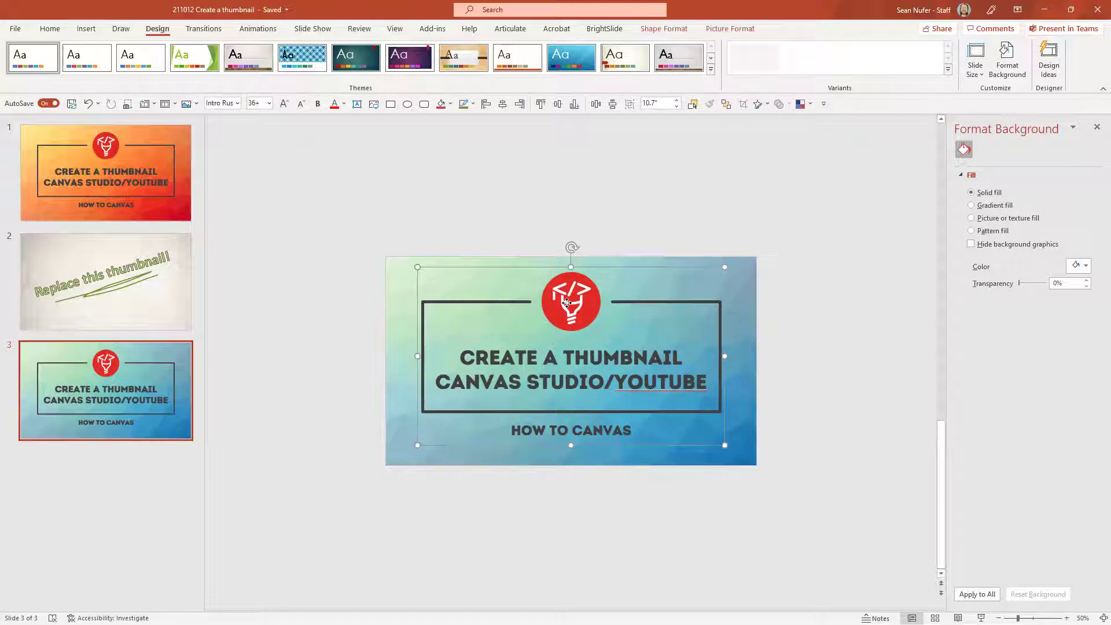
{"action": "left_click", "coordinate": [567, 304]}
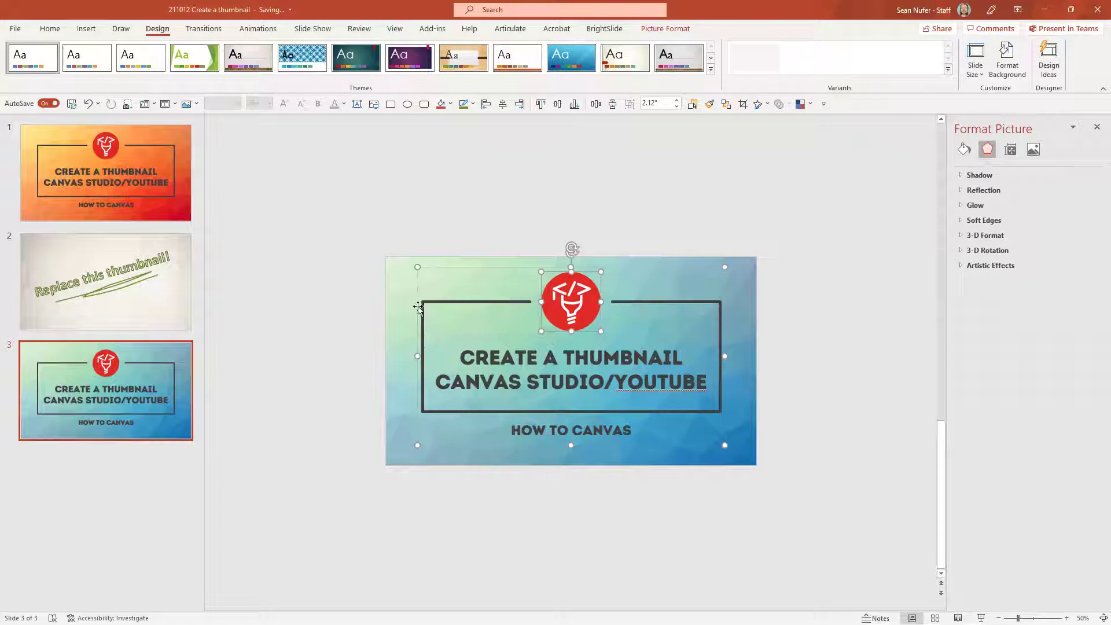
{"action": "left_click", "coordinate": [535, 358]}
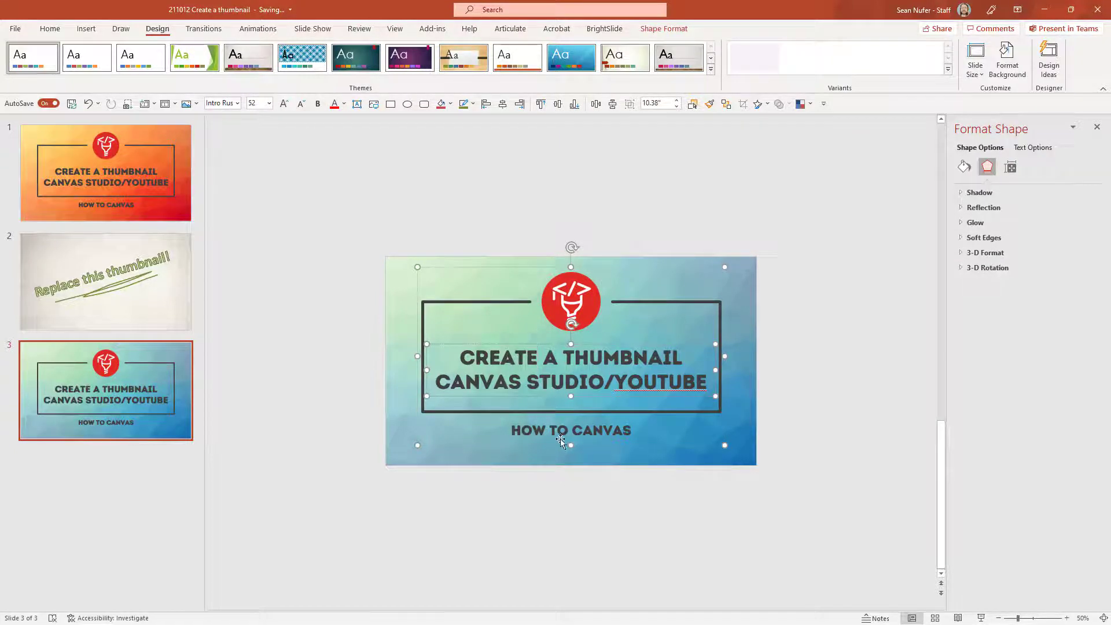
{"action": "left_click_drag", "start_coordinate": [359, 227], "coordinate": [853, 576]}
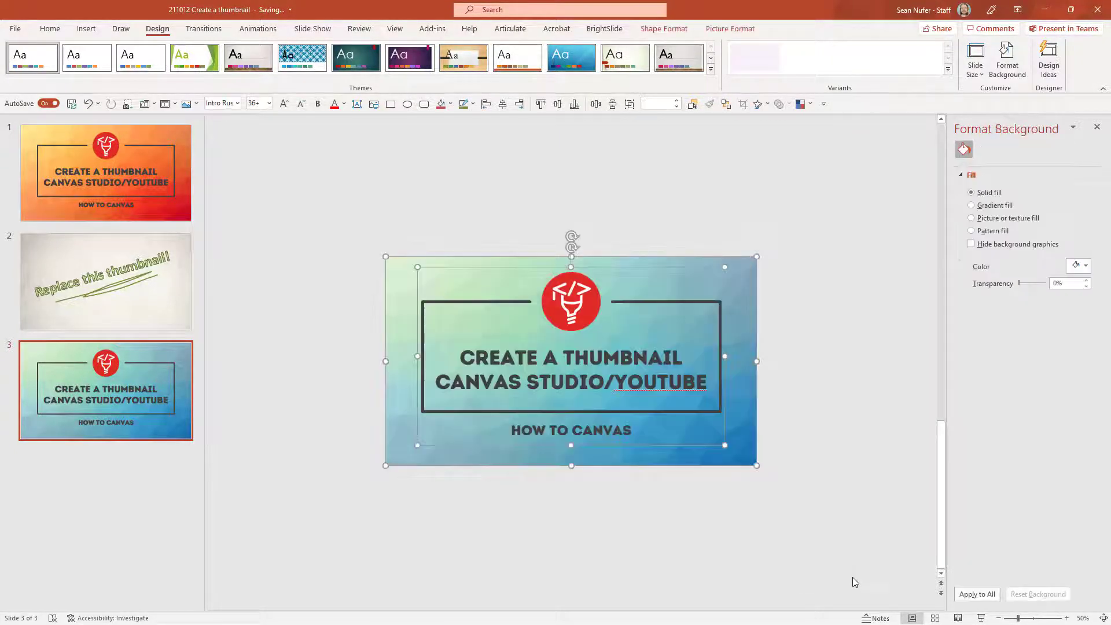
{"action": "key", "text": "Delete"}
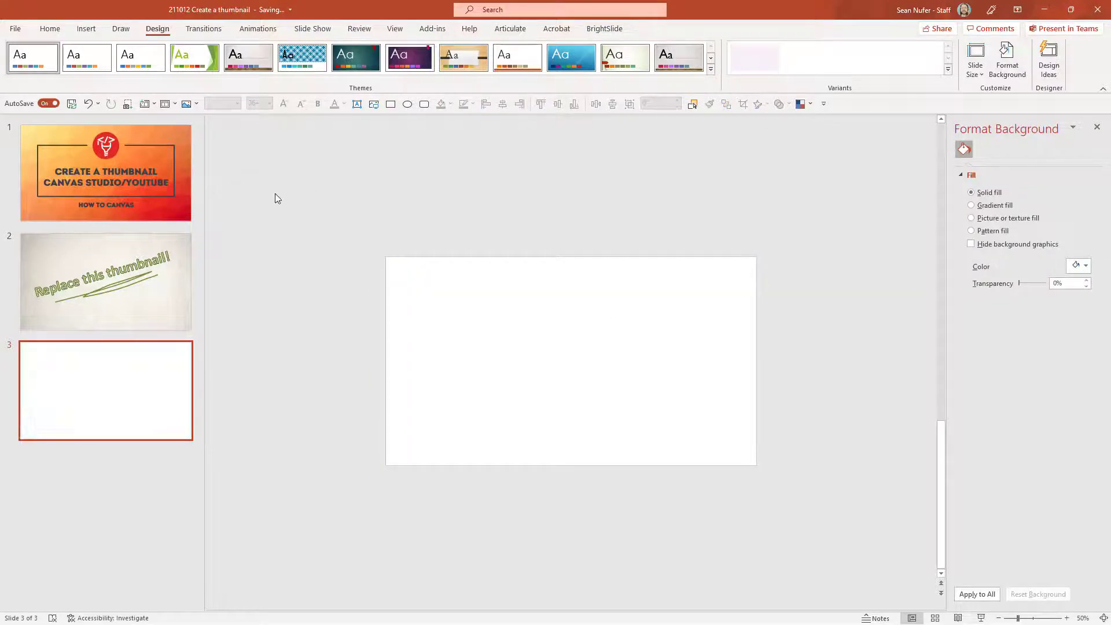
Launch the Stock Images library from the Quick Access Toolbar's Insert Picture dropdown.
{"action": "left_click", "coordinate": [192, 104]}
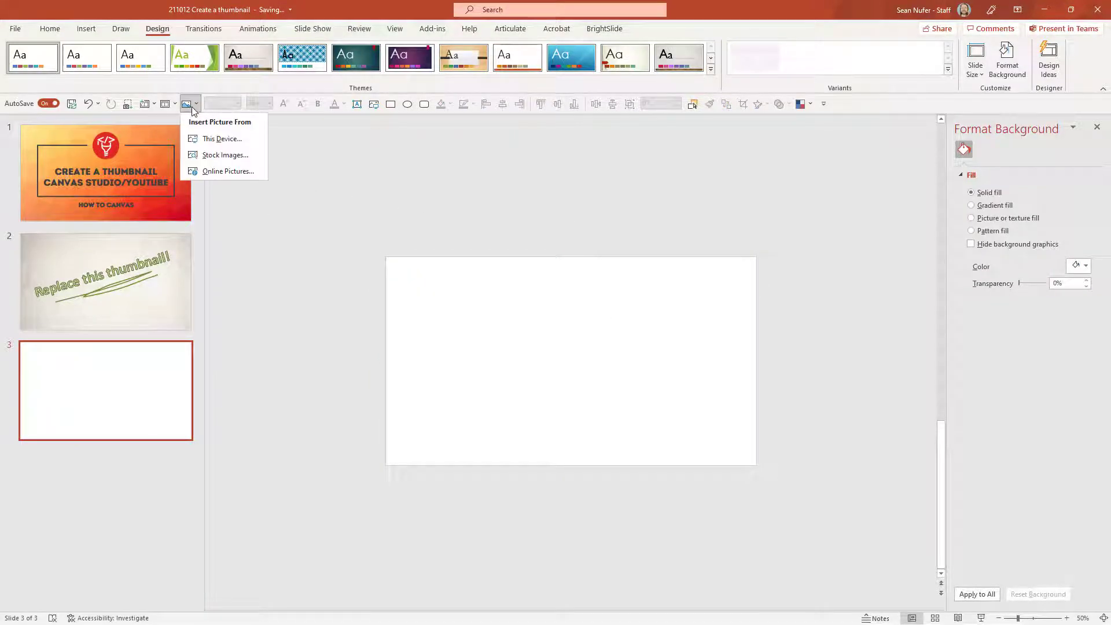
{"action": "left_click", "coordinate": [223, 155]}
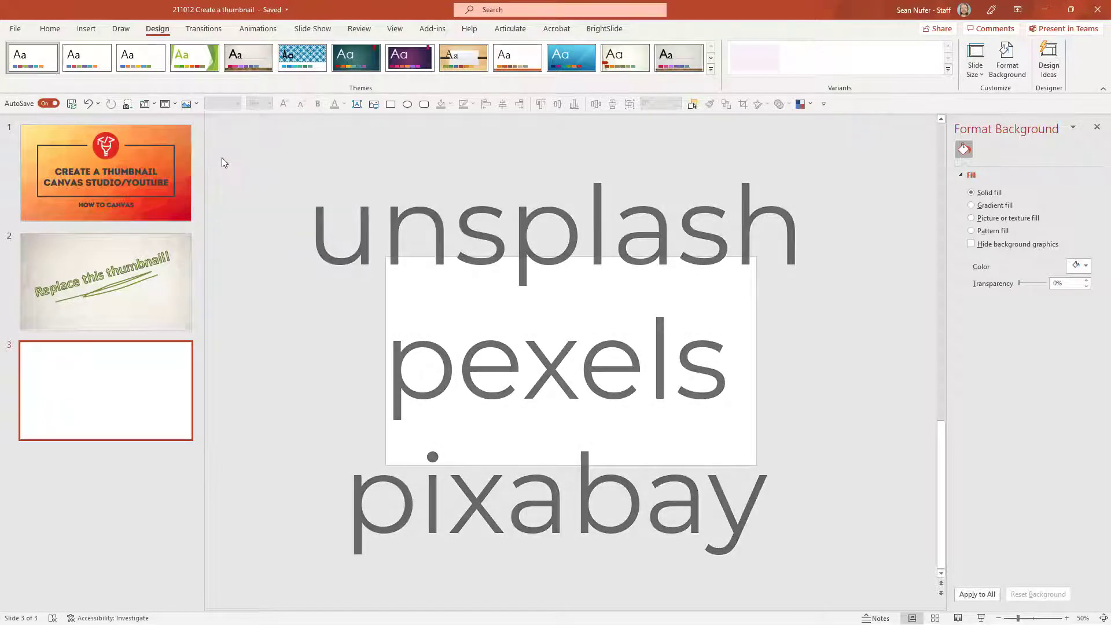
Search stock images for 'background' and insert only the grey triangle-pattern image.
{"action": "type", "text": "background"}
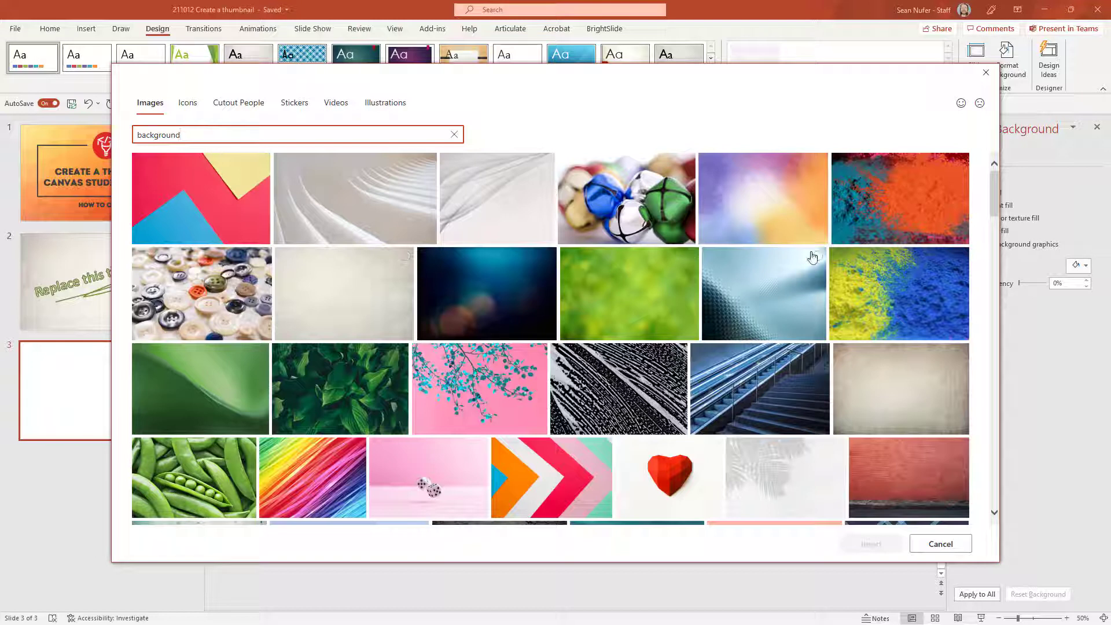
{"action": "left_click_drag", "start_coordinate": [995, 201], "coordinate": [998, 249]}
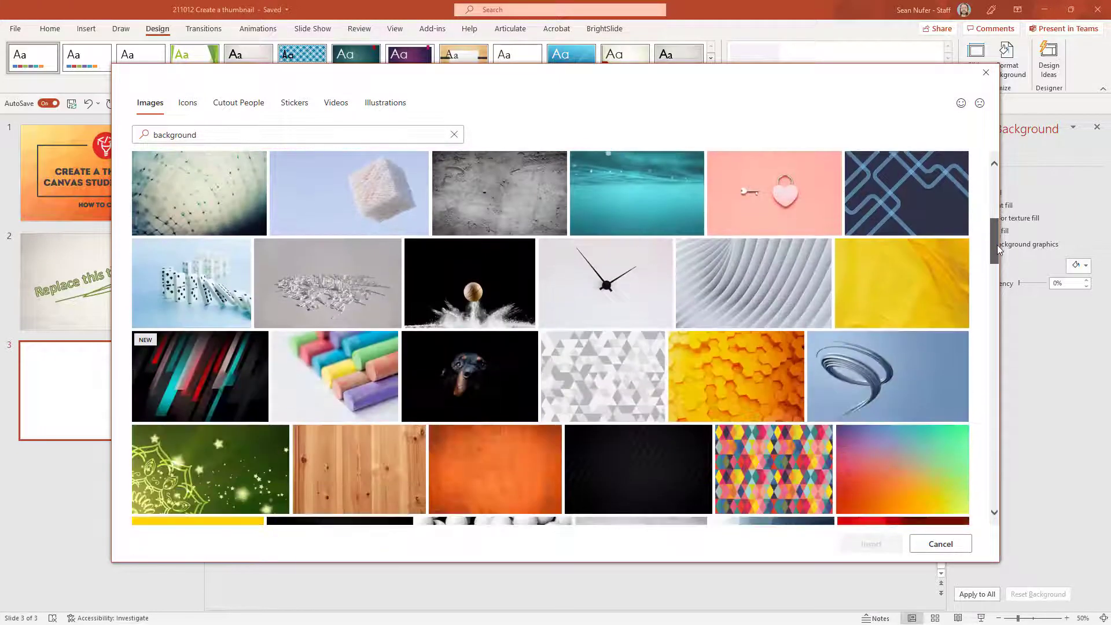
{"action": "left_click", "coordinate": [585, 377]}
{"action": "left_click", "coordinate": [713, 296]}
{"action": "left_click", "coordinate": [736, 374]}
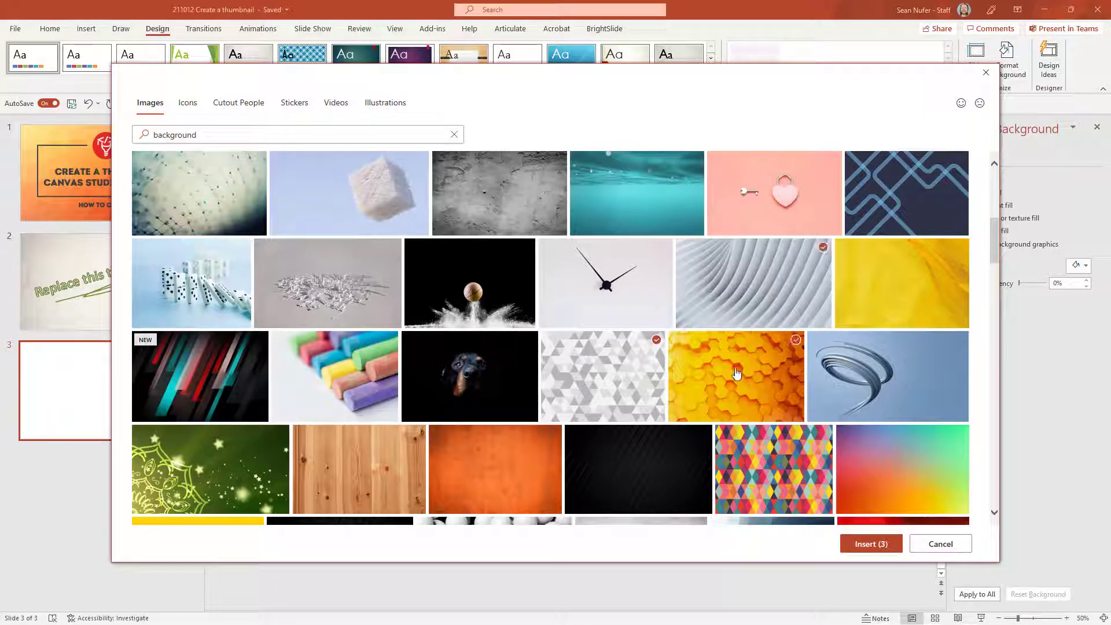
{"action": "left_click", "coordinate": [727, 375]}
{"action": "left_click", "coordinate": [753, 310]}
{"action": "left_click", "coordinate": [867, 545]}
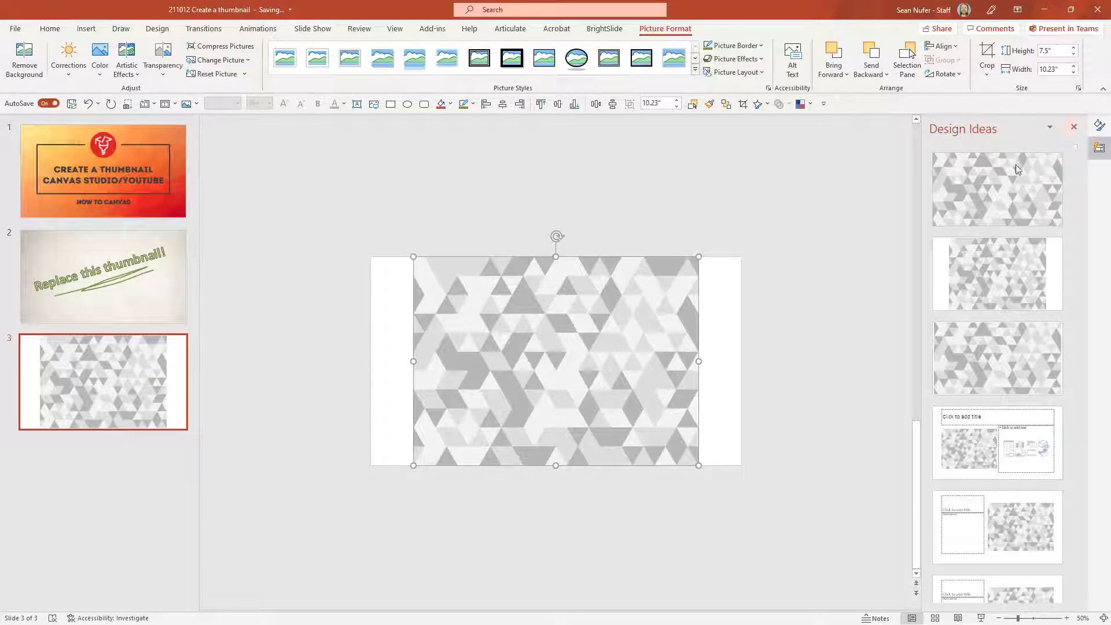
Align the triangle picture to the left edge and crop-scale it to fill the 13.33" slide.
{"action": "left_click", "coordinate": [1073, 131]}
{"action": "left_click_drag", "start_coordinate": [545, 355], "coordinate": [504, 355]}
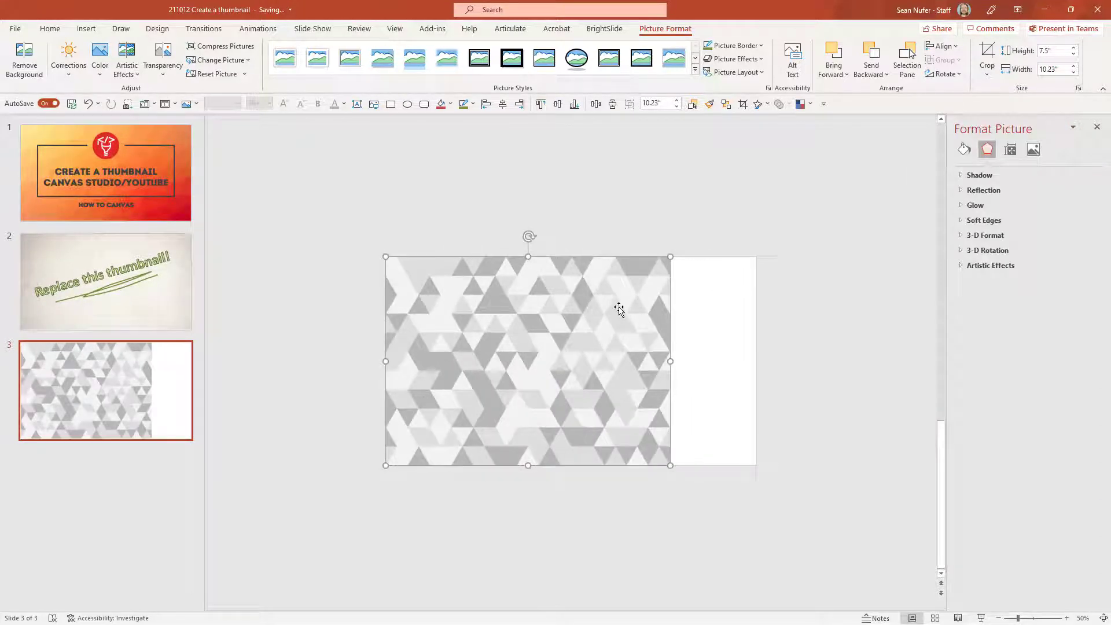
{"action": "left_click", "coordinate": [987, 55]}
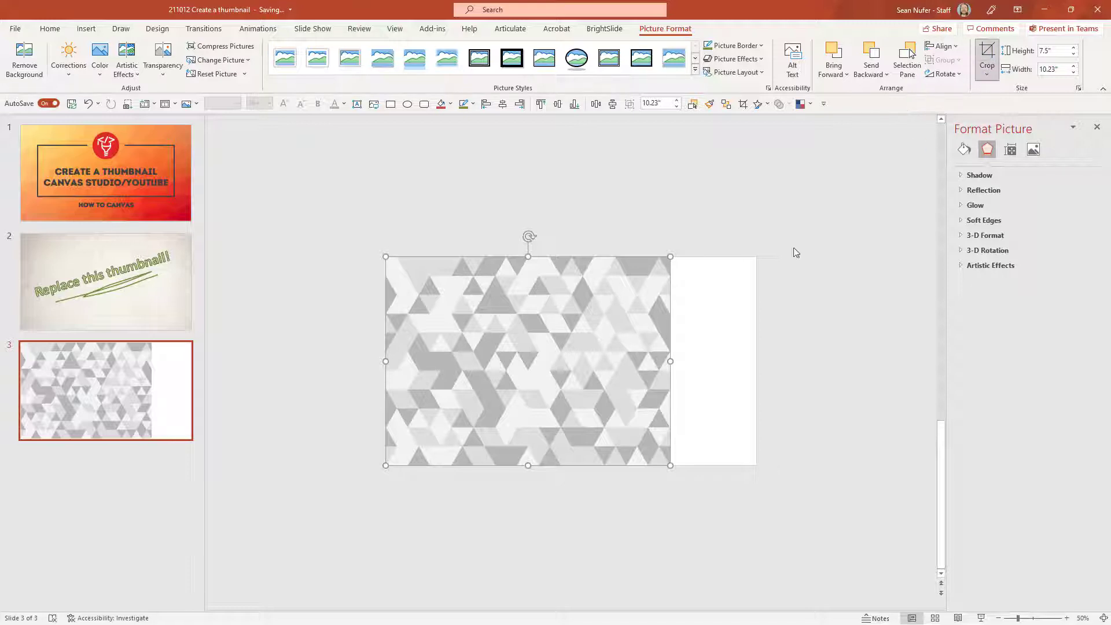
{"action": "left_click_drag", "start_coordinate": [670, 362], "coordinate": [752, 353]}
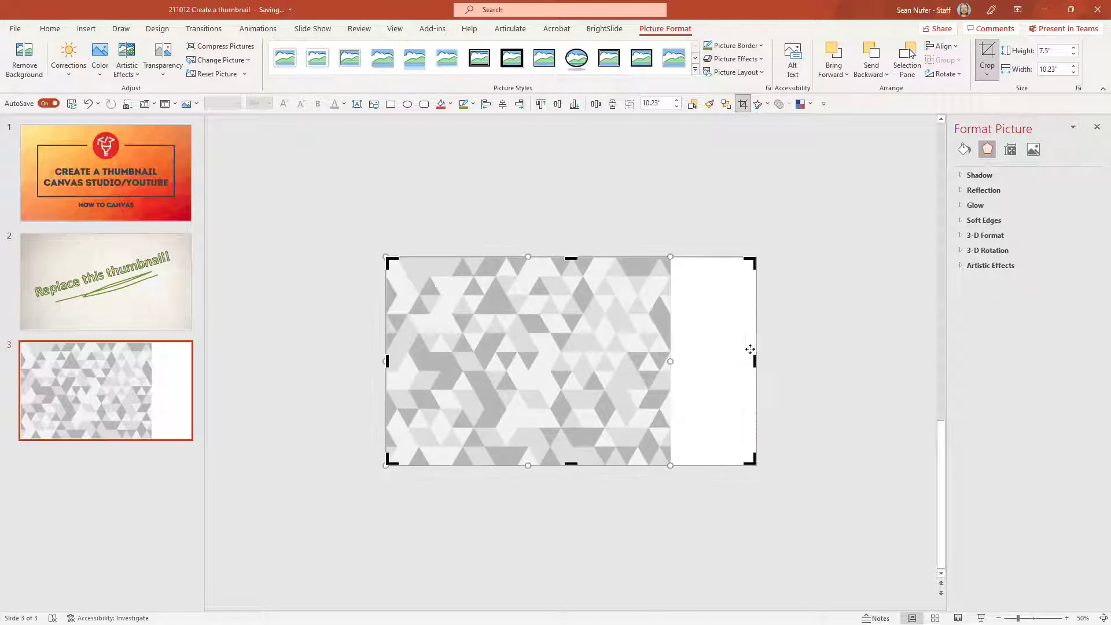
{"action": "left_click_drag", "start_coordinate": [668, 464], "coordinate": [738, 529]}
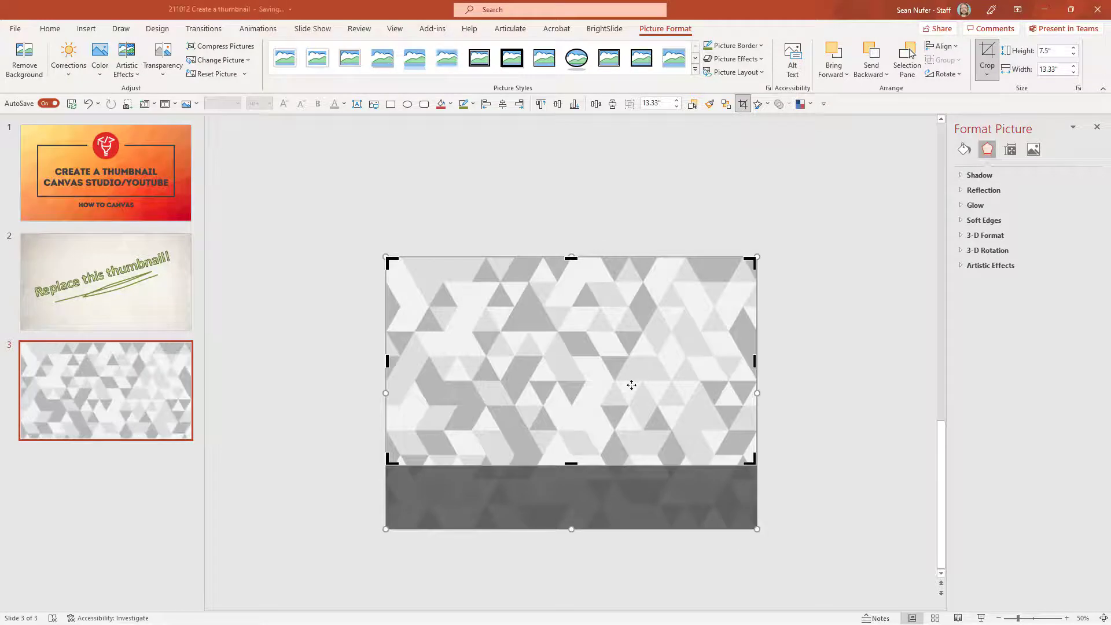
{"action": "left_click_drag", "start_coordinate": [630, 385], "coordinate": [631, 348]}
{"action": "left_click", "coordinate": [800, 290]}
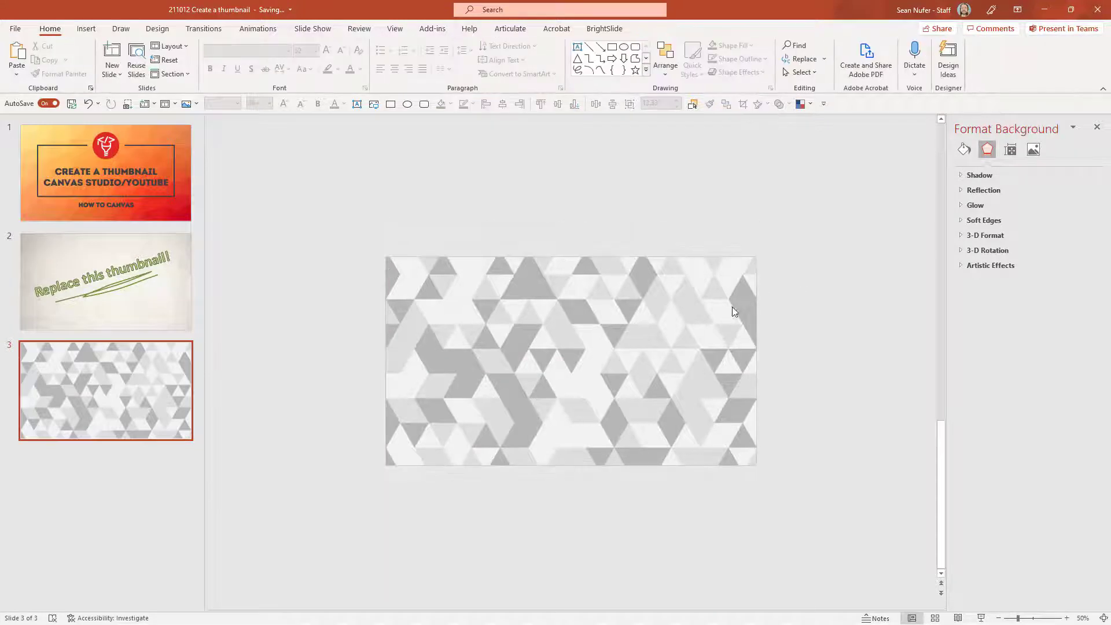
Show the background picture's Picture Color settings and Color Tone presets in Format Picture.
{"action": "left_click", "coordinate": [630, 318]}
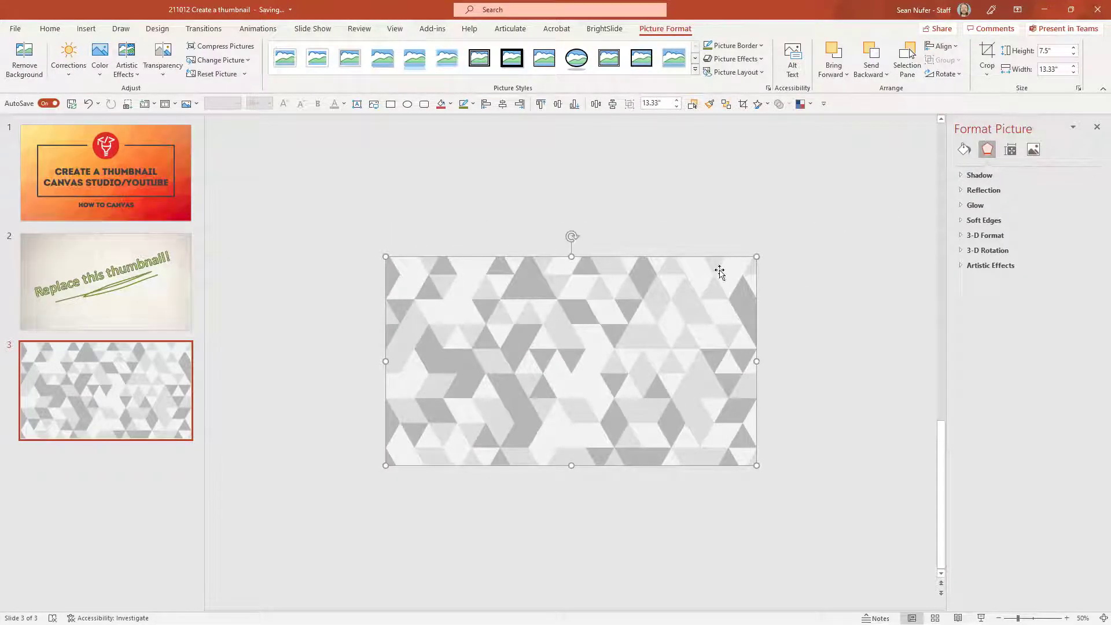
{"action": "left_click", "coordinate": [1033, 150]}
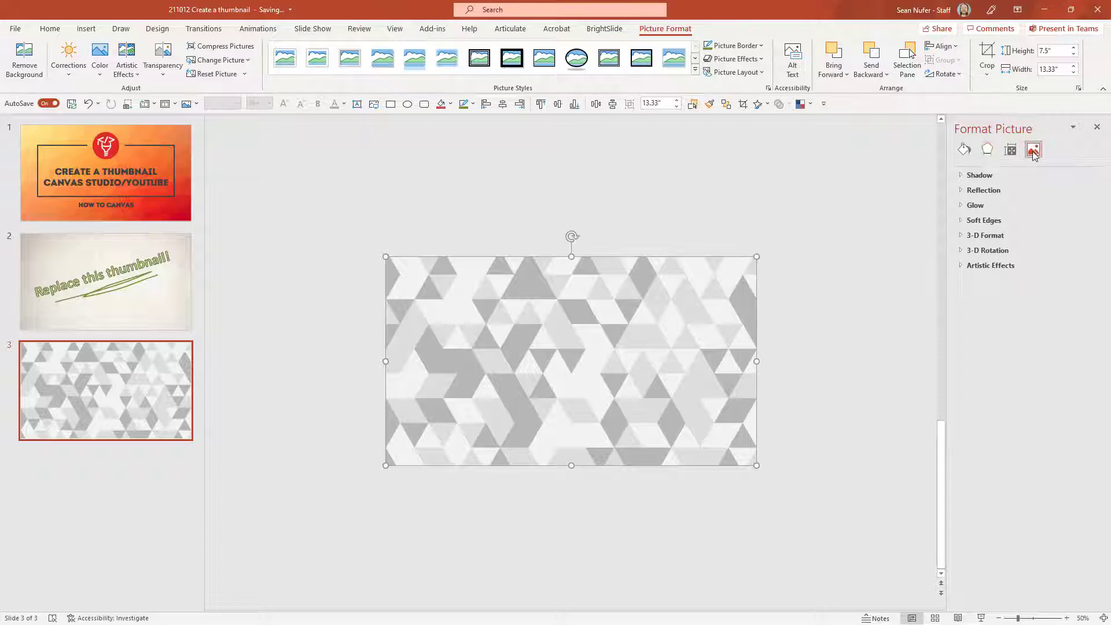
{"action": "right_click", "coordinate": [659, 316]}
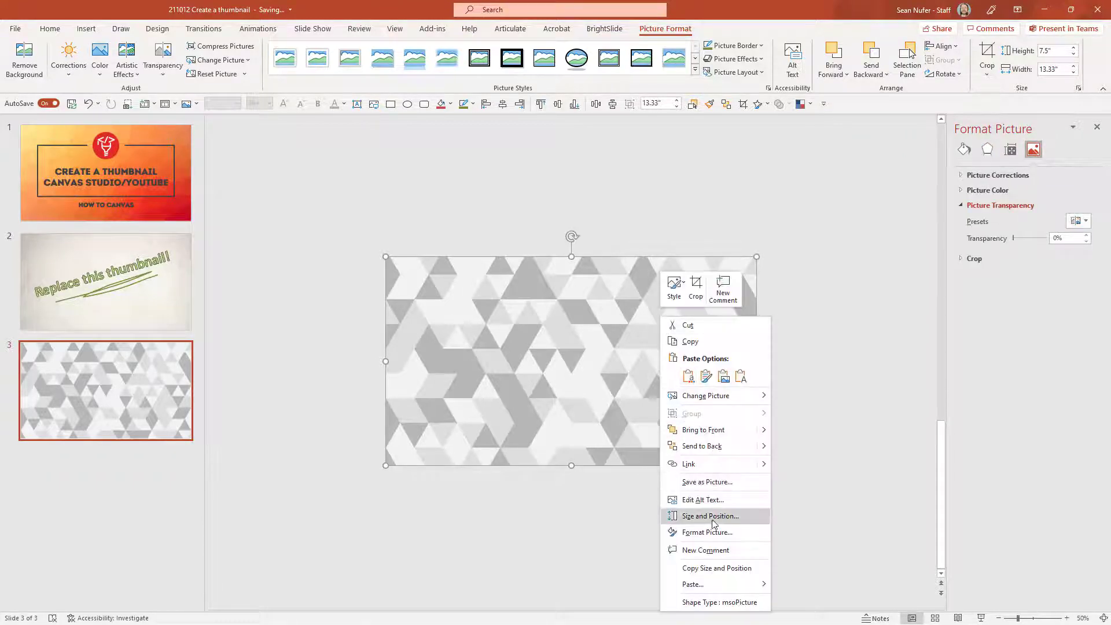
{"action": "left_click", "coordinate": [1000, 300]}
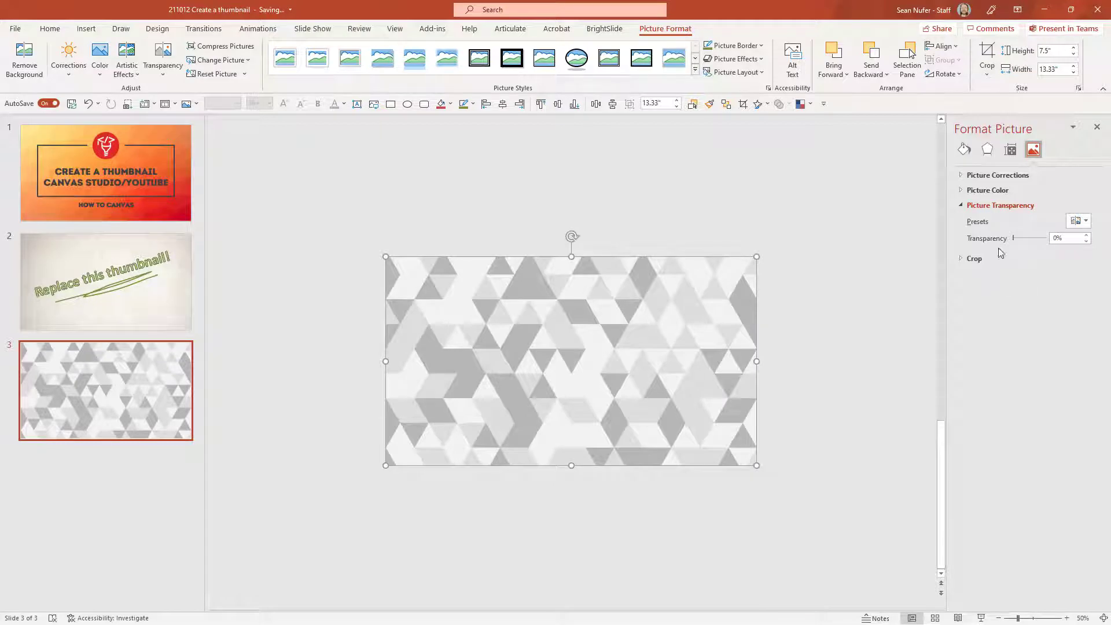
{"action": "left_click", "coordinate": [975, 191]}
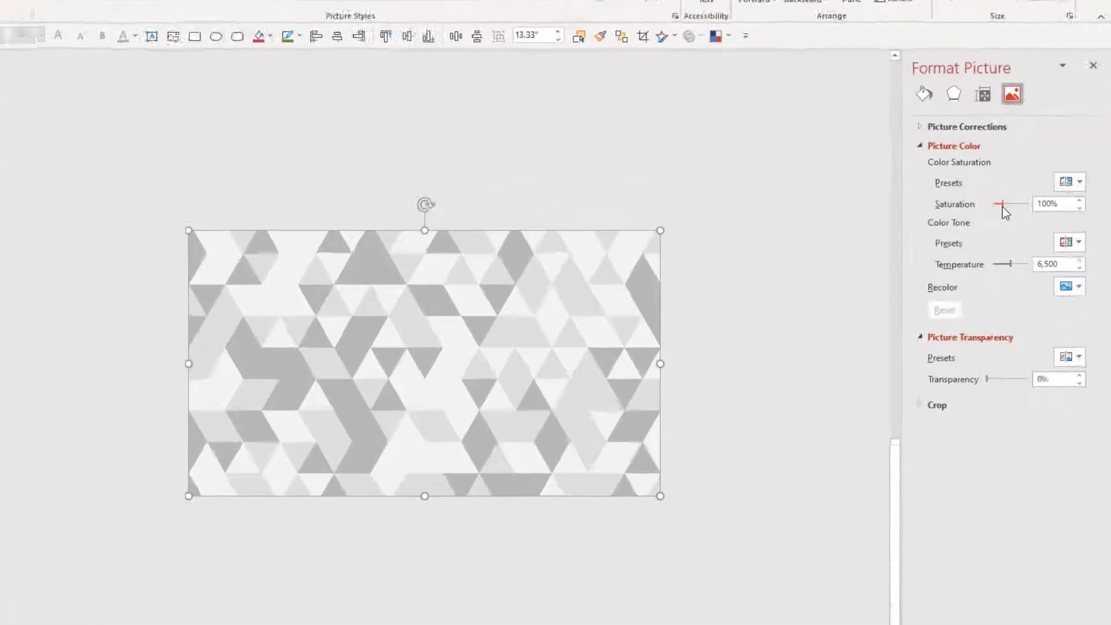
{"action": "left_click", "coordinate": [1076, 265]}
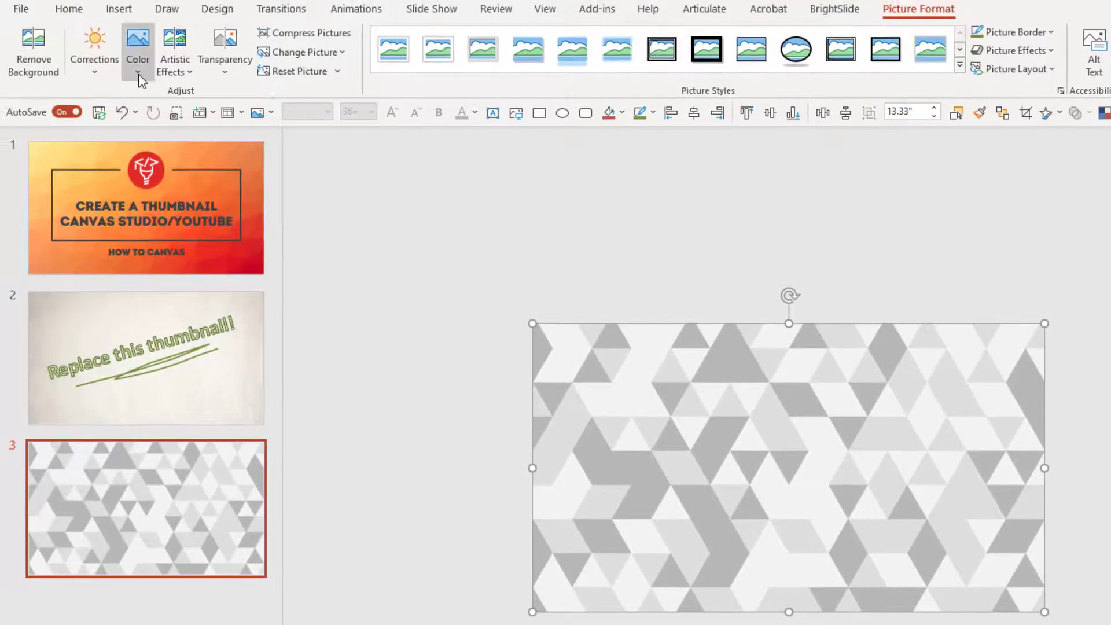
Recolour the picture light blue at 34% transparency and draw an empty text box over it.
{"action": "left_click", "coordinate": [140, 75]}
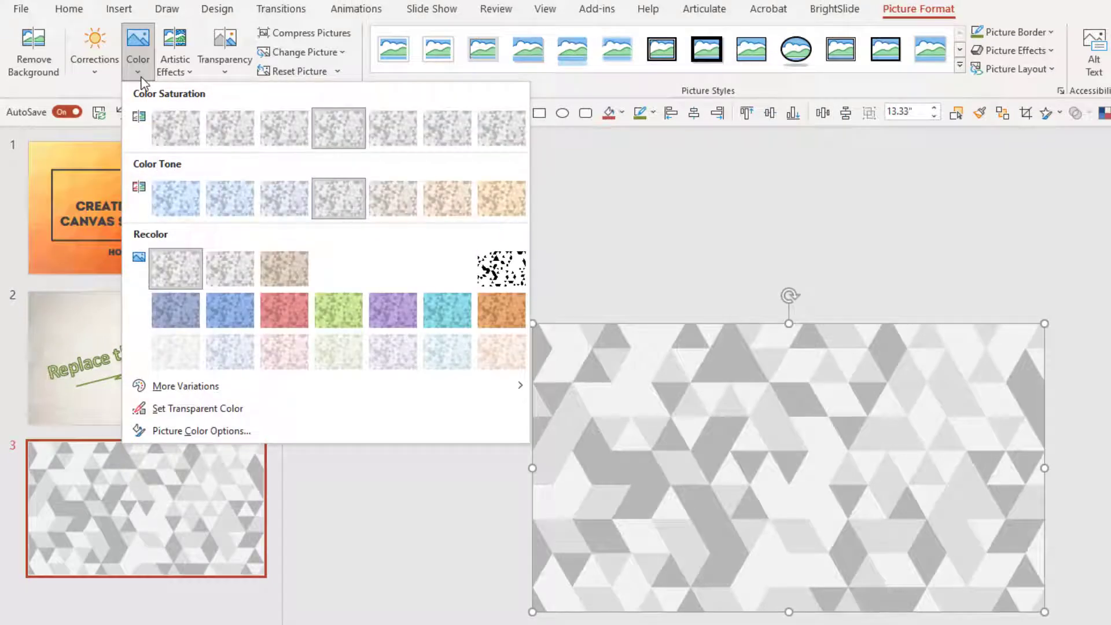
{"action": "left_click", "coordinate": [237, 353]}
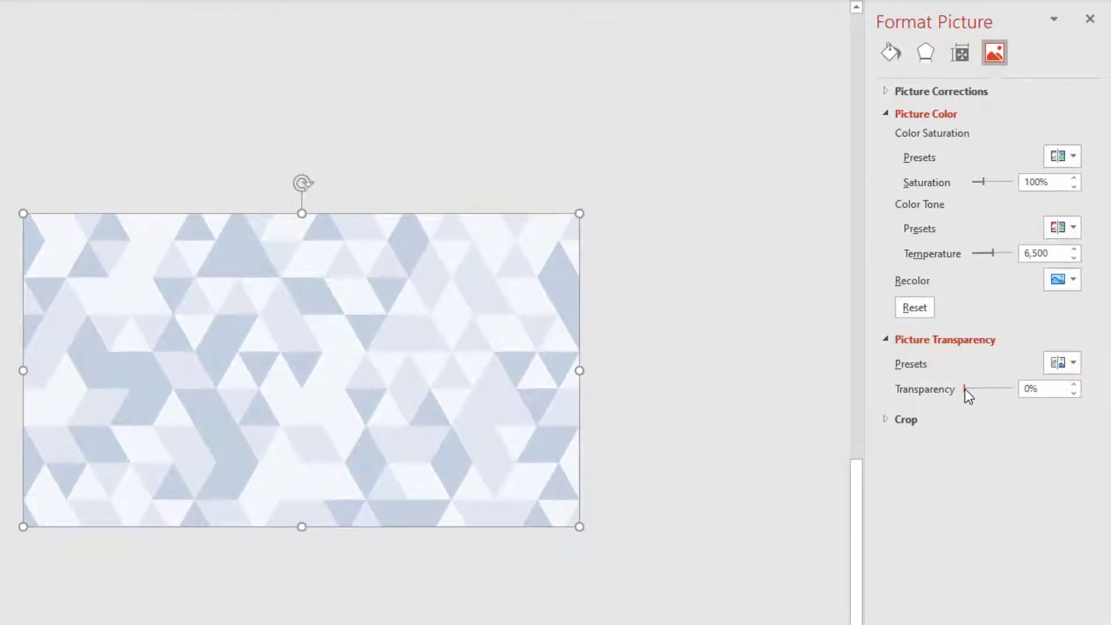
{"action": "mouse_move", "coordinate": [964, 388]}
{"action": "left_mouse_down"}
{"action": "mouse_move", "coordinate": [1011, 388]}
{"action": "mouse_move", "coordinate": [981, 391]}
{"action": "left_mouse_up"}
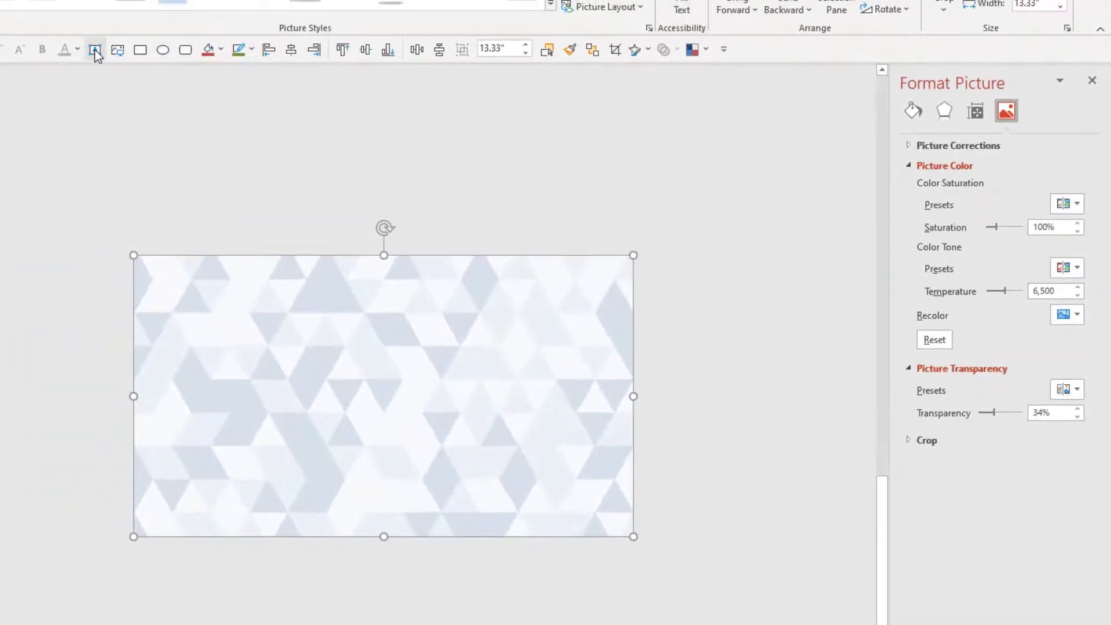
{"action": "left_click", "coordinate": [95, 51]}
{"action": "left_click_drag", "start_coordinate": [172, 287], "coordinate": [592, 457]}
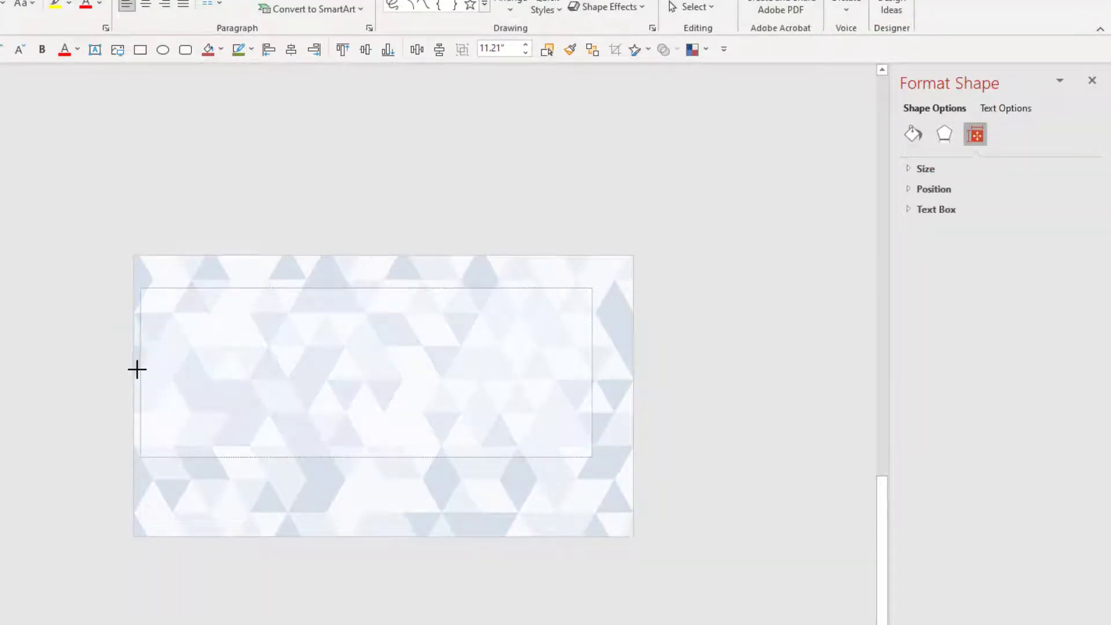